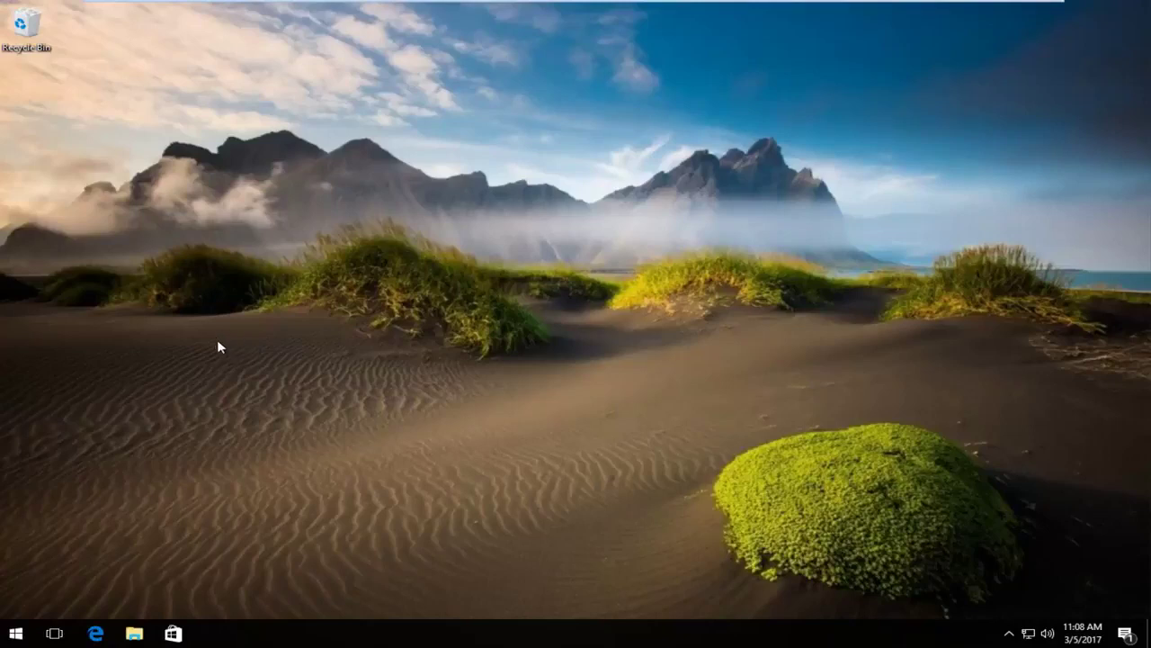
- Open Command Prompt with administrator rights, approve the User Account Control request and reposition its window on the desktop
right_click(19, 637)
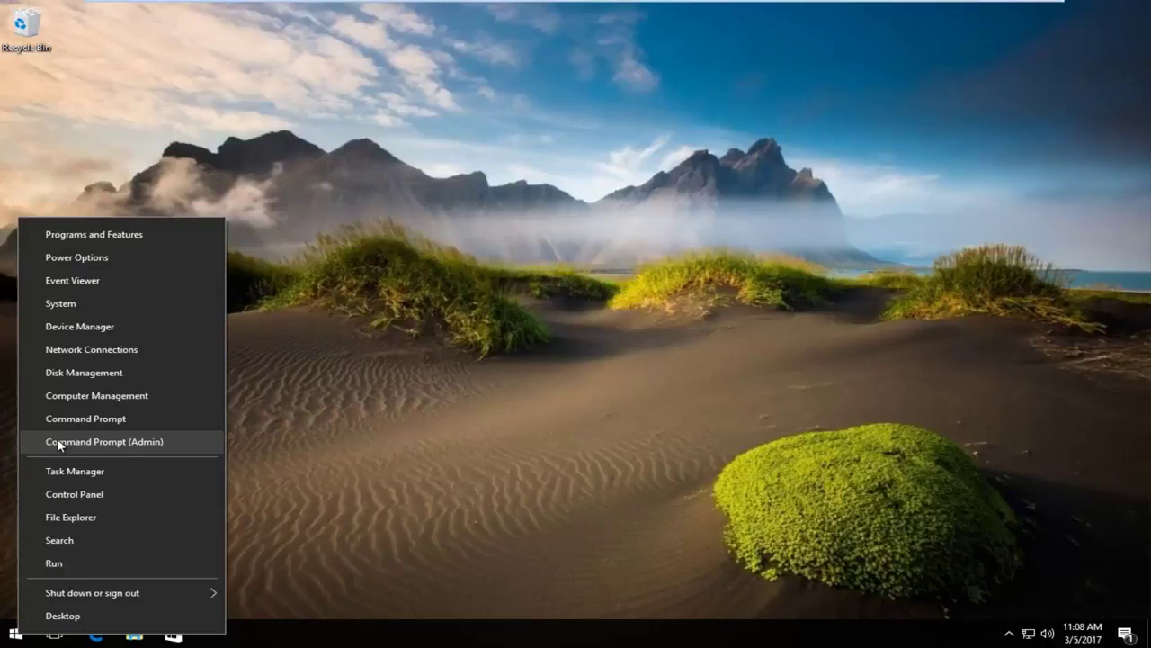
click(109, 437)
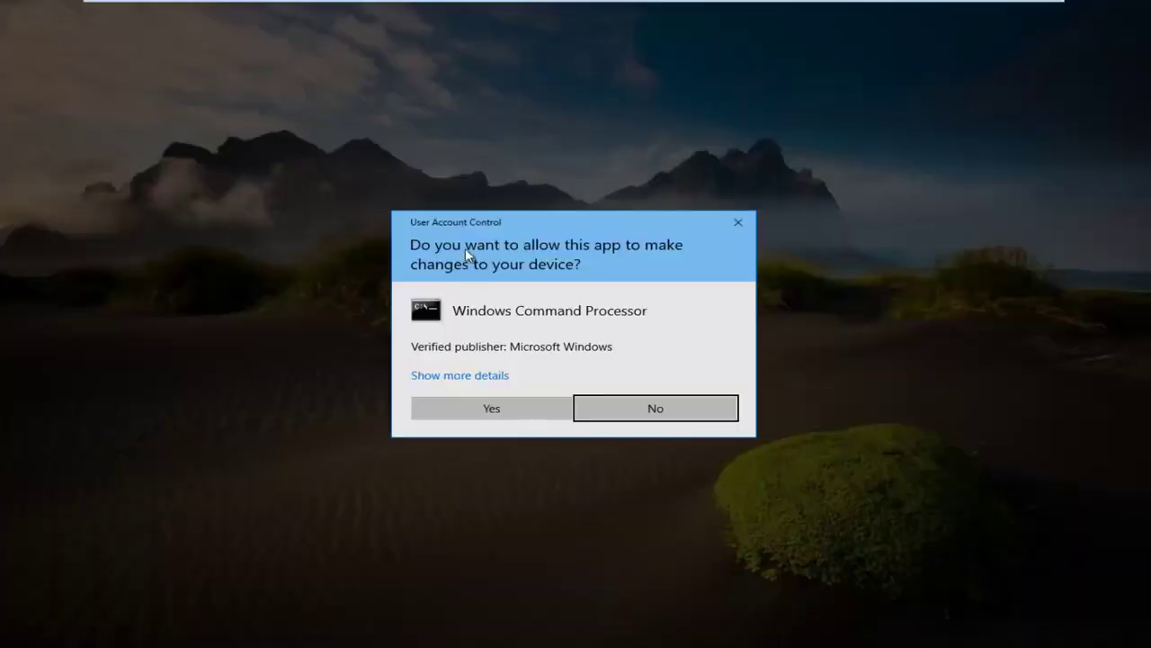
click(440, 407)
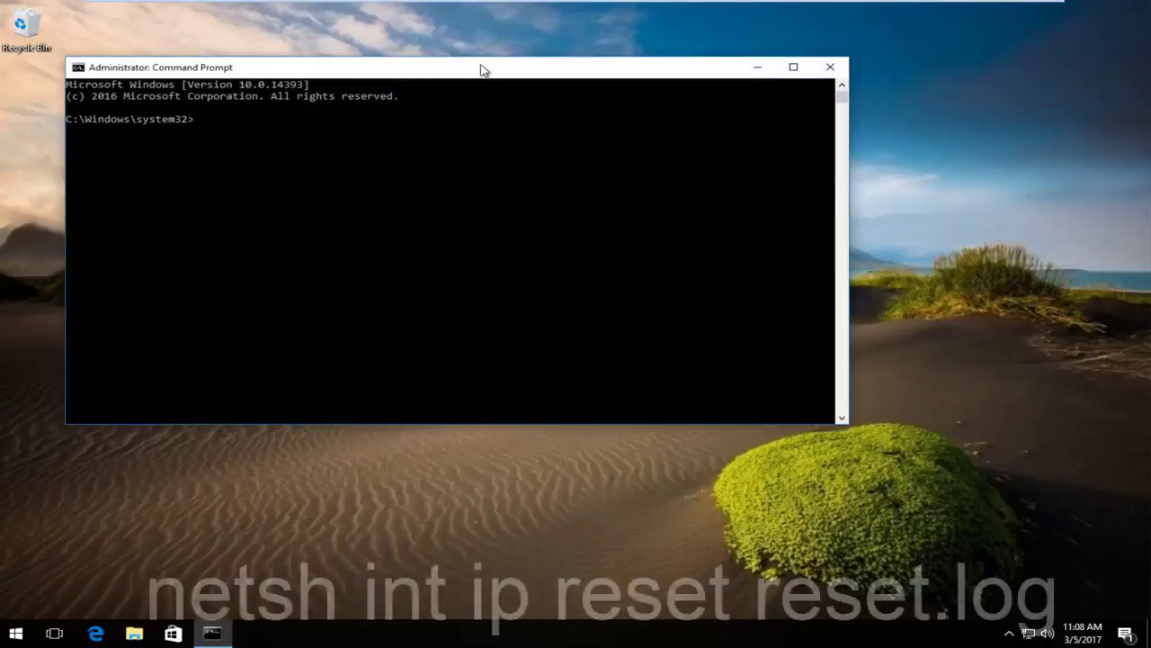
drag(481, 68, 553, 86)
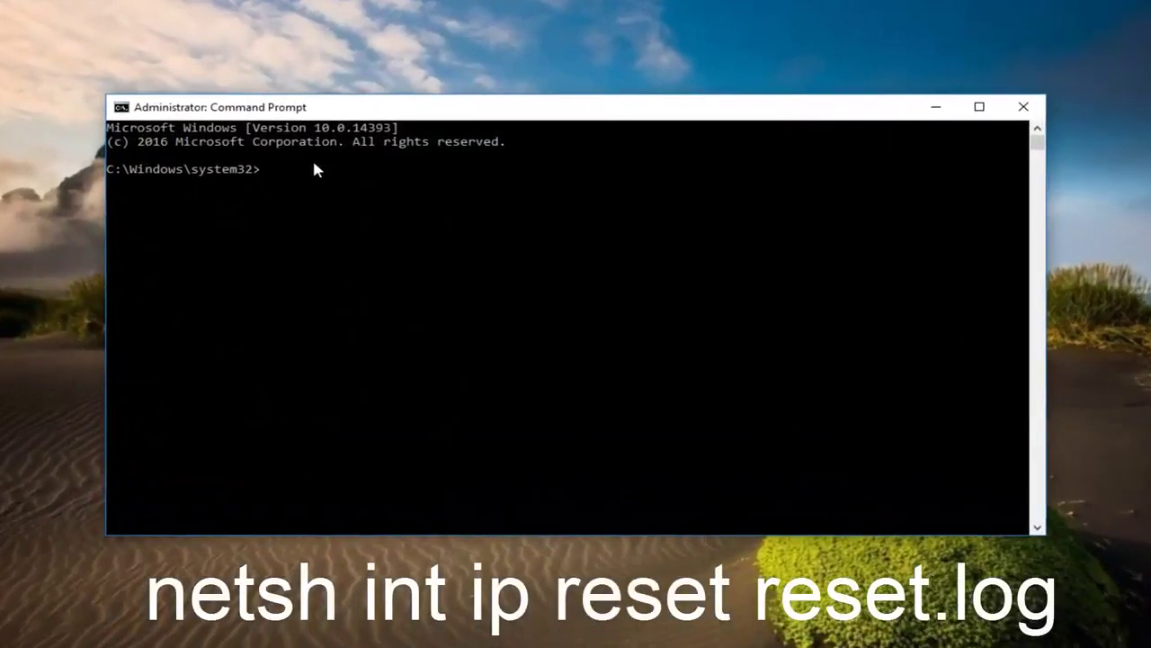
- Run the command netsh int ip reset reset.log to reset the TCP/IP settings, and close Command Prompt
text(net)
text(sh inn)
key(BackSpace)
key(BackSpace)
text(nt ip reset)
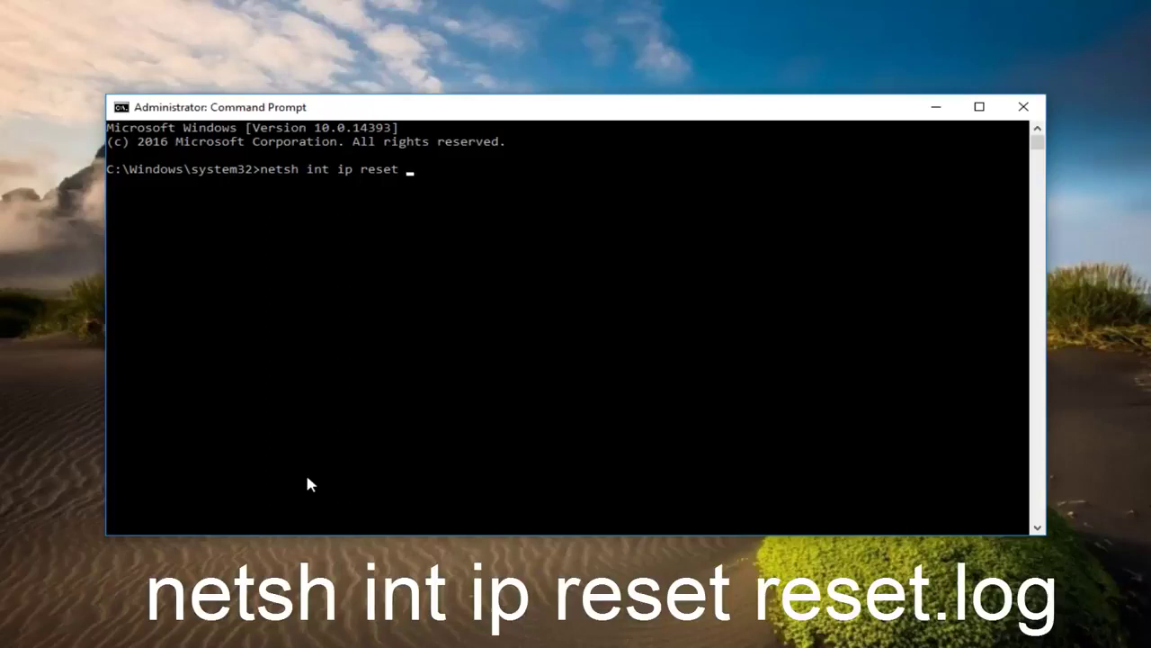
text( reset.log)
key(Return)
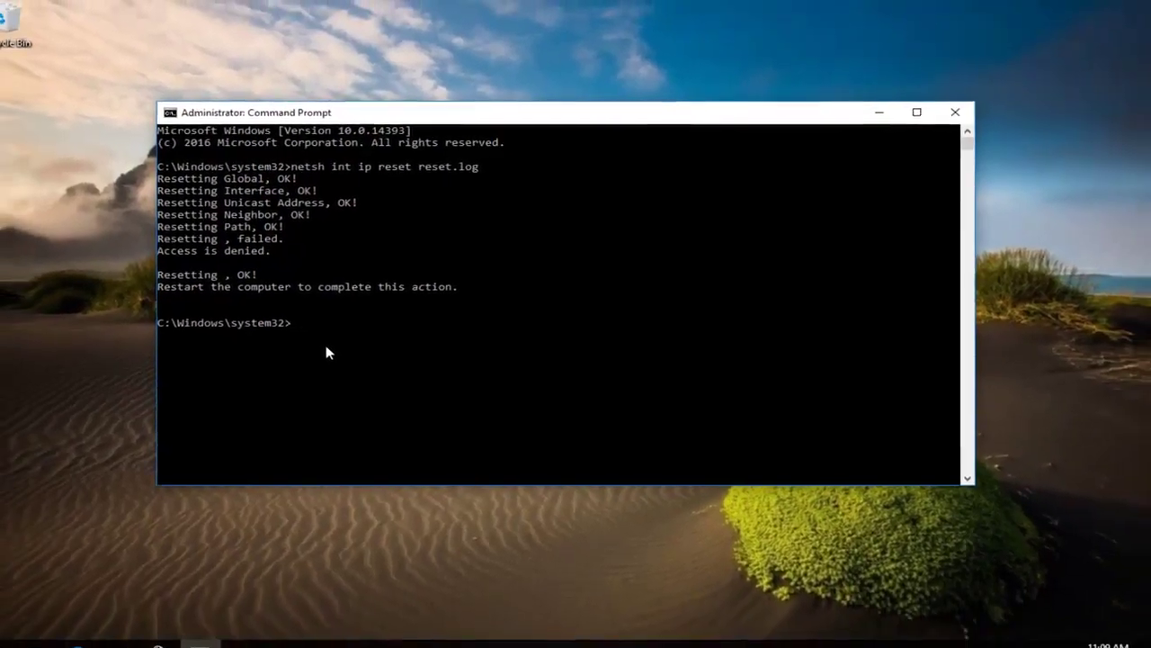
click(955, 113)
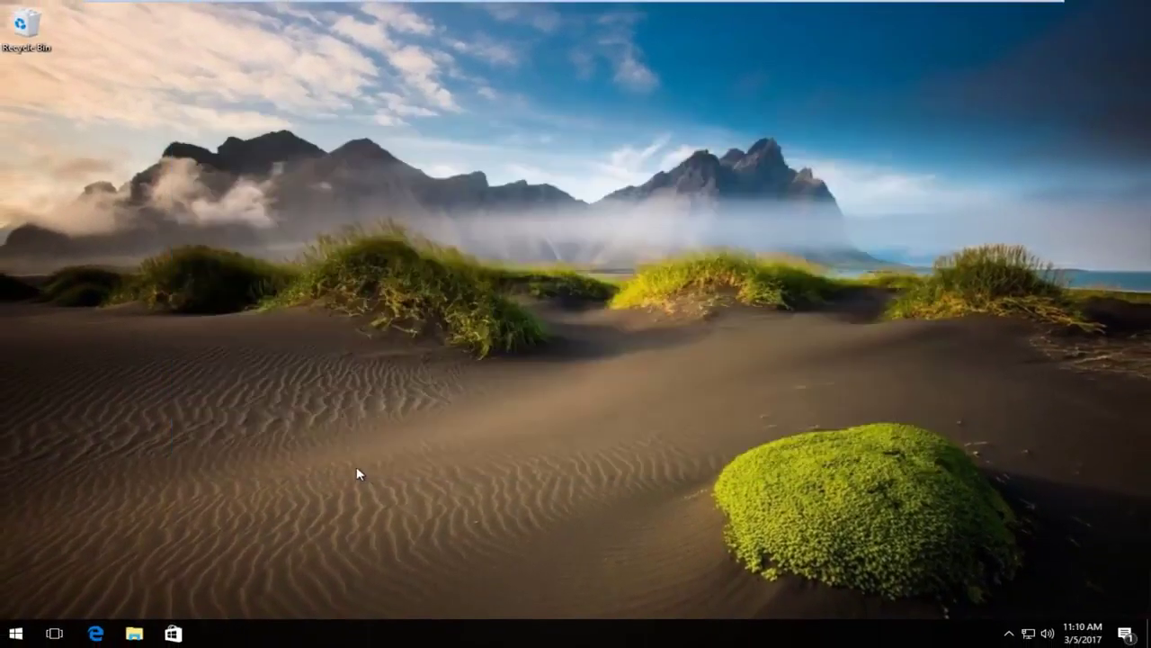
- Search for Network and Sharing Center, open it and go to its network problem troubleshooters
click(15, 634)
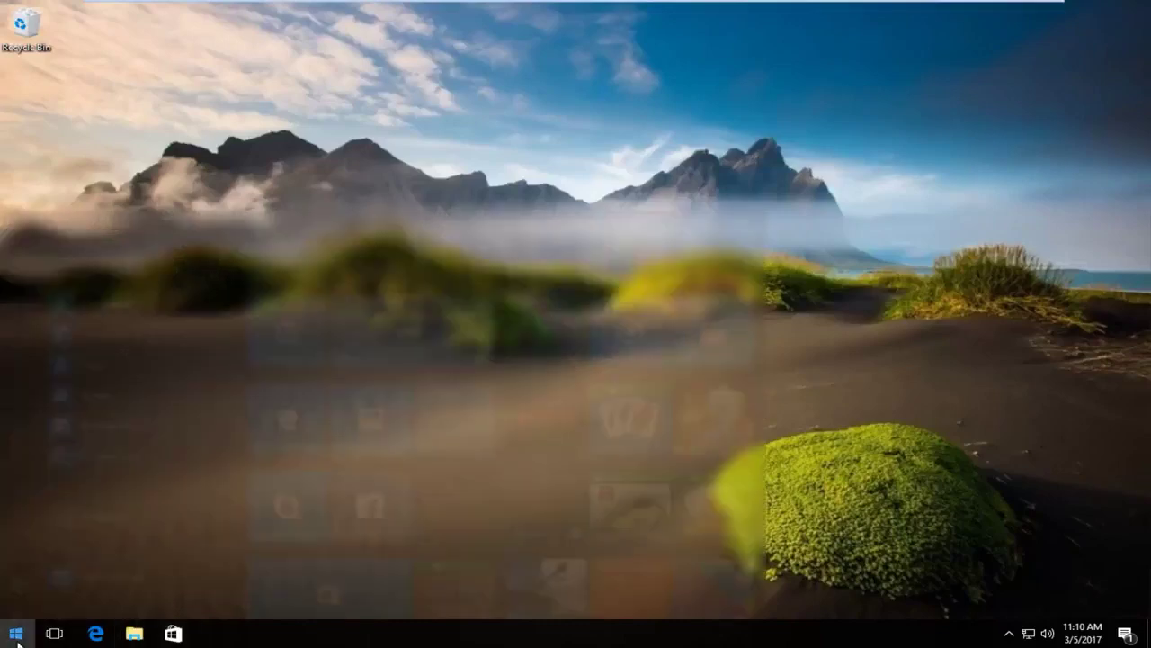
text(network an)
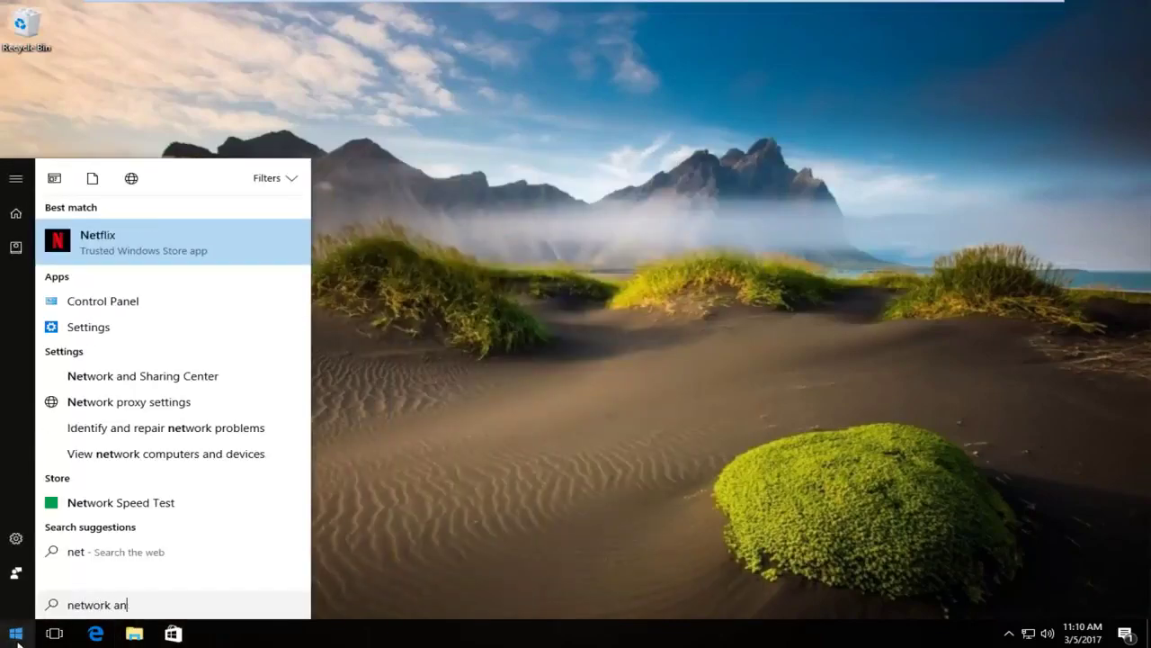
text(d shari)
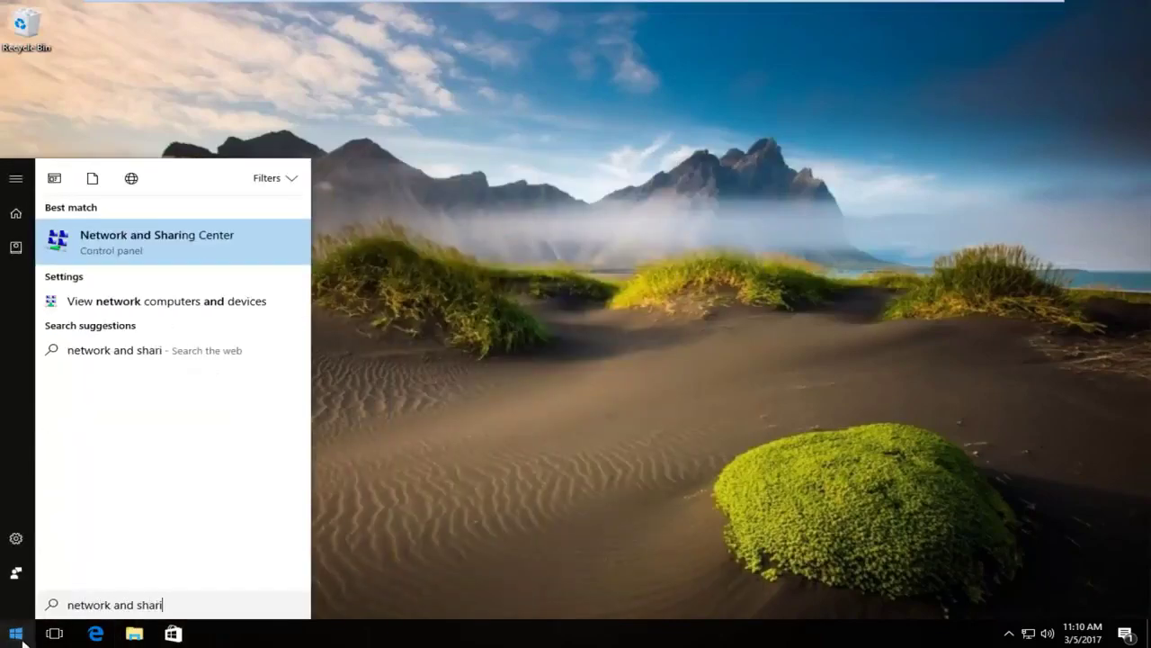
click(103, 249)
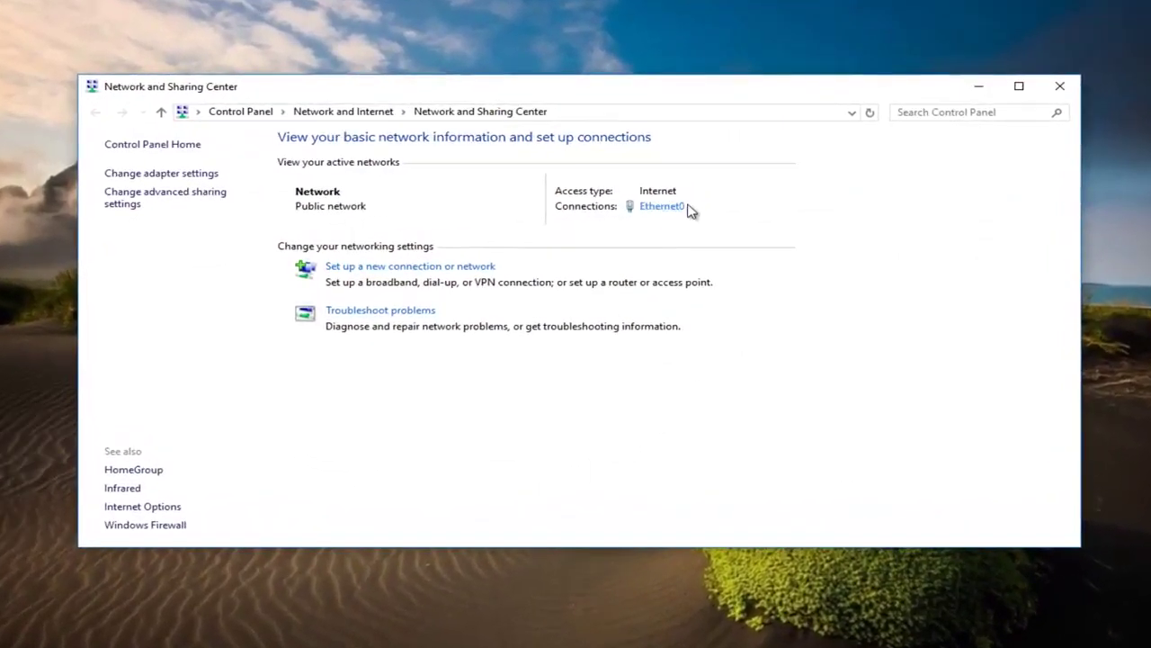
click(369, 315)
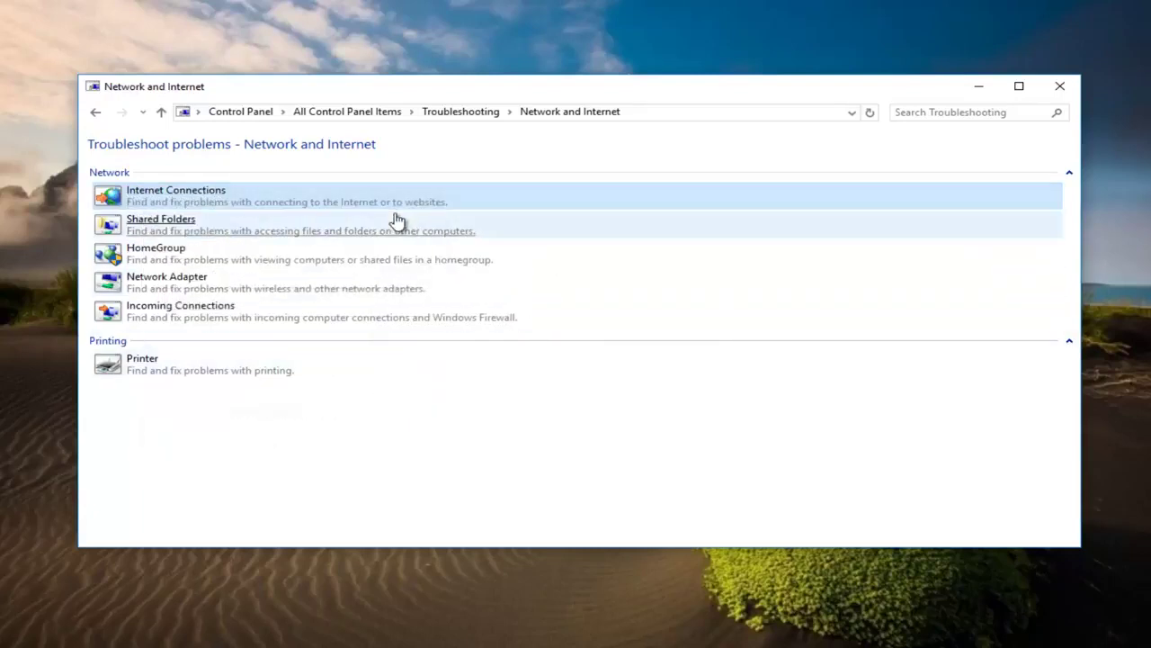
- Run the Internet Connections troubleshooter for the computer's connection to the Internet, and close it when it finishes
click(241, 202)
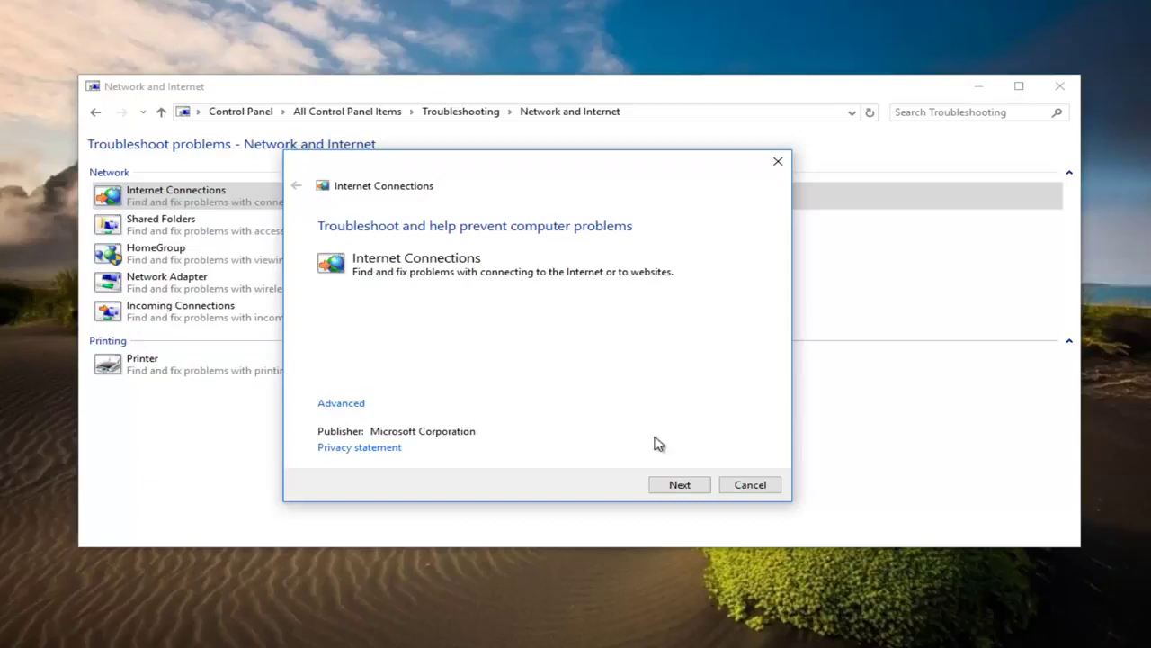
click(674, 486)
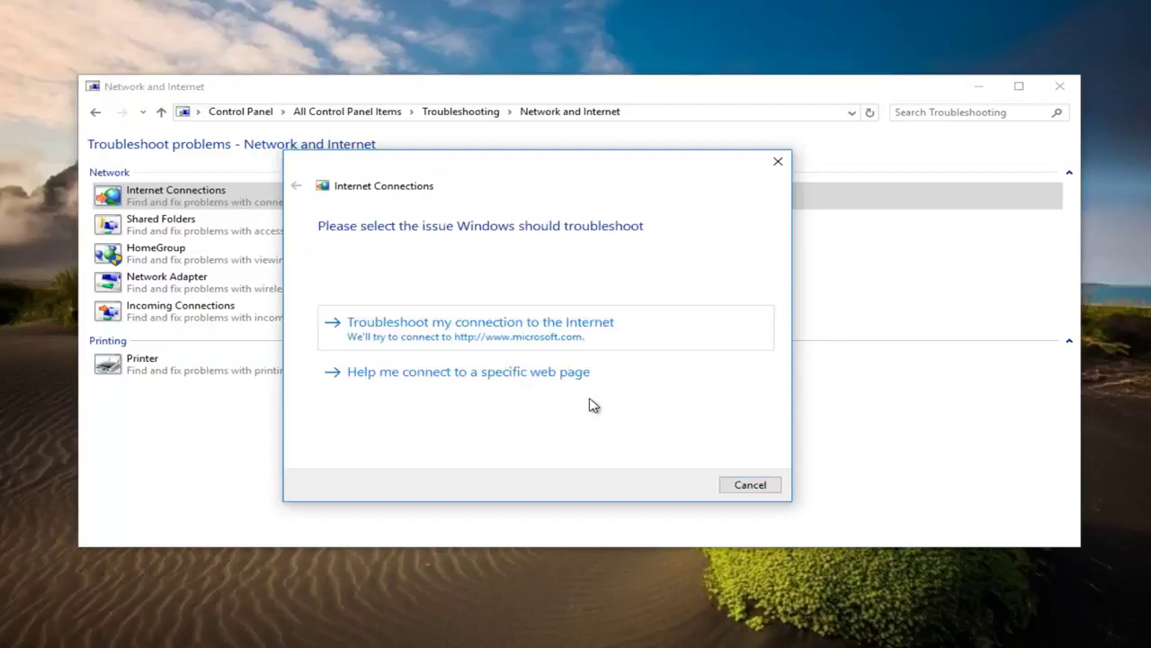
click(448, 329)
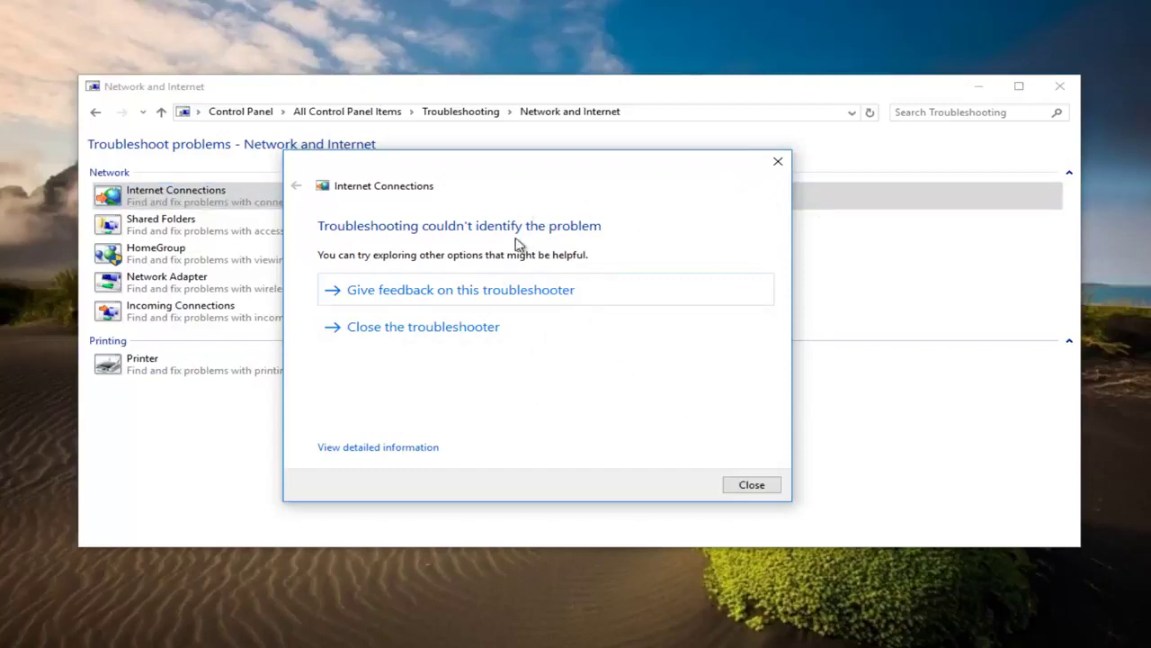
click(776, 169)
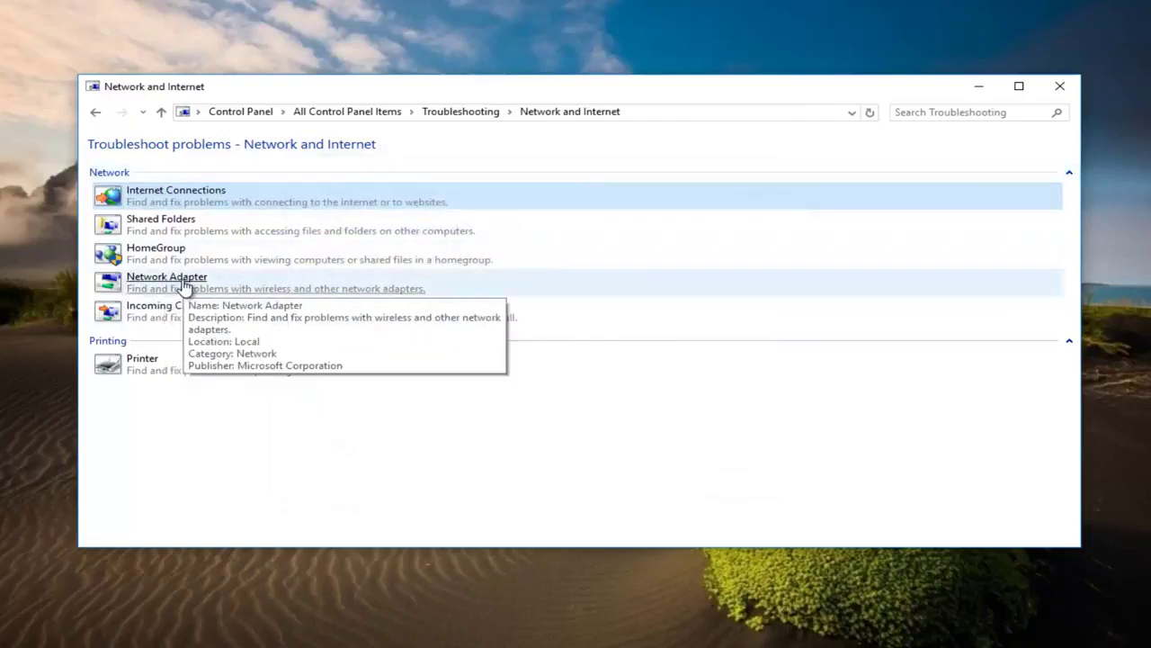
- Run the Network Adapter troubleshooter, and close both it and the Network and Internet troubleshooting window
click(179, 286)
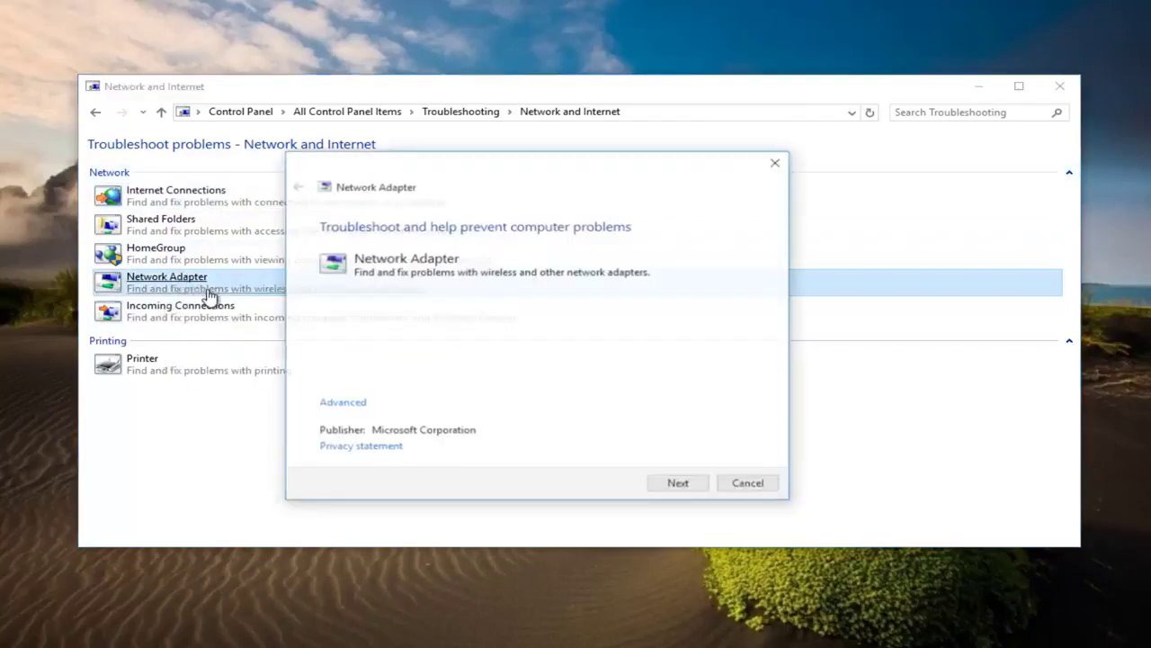
click(673, 483)
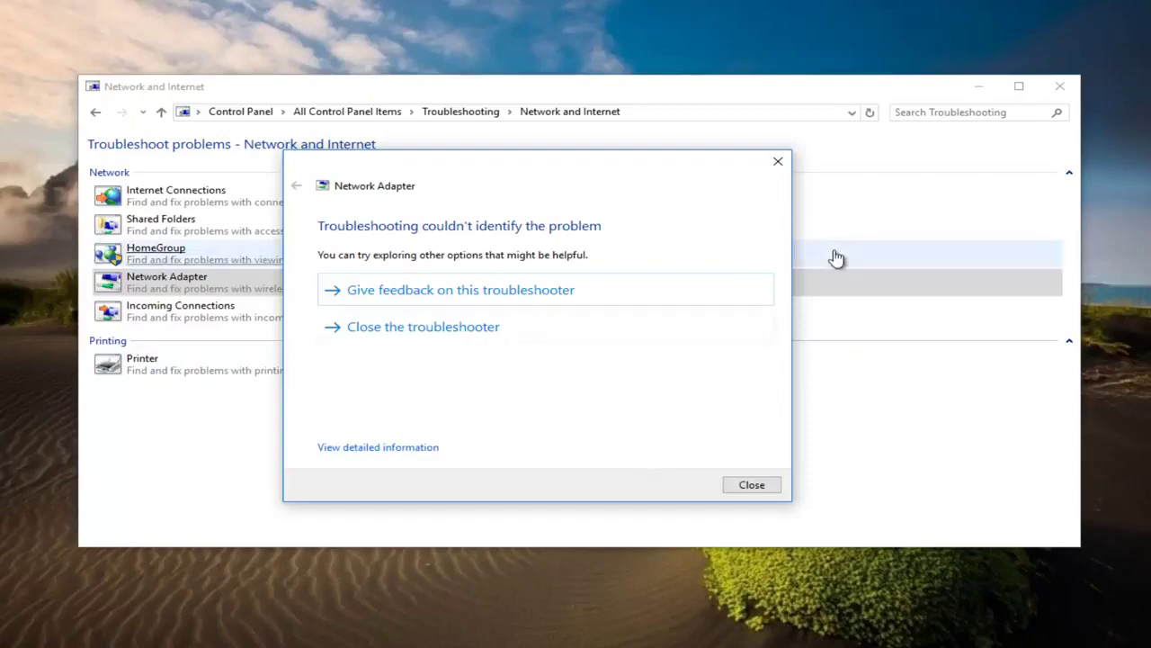
click(778, 161)
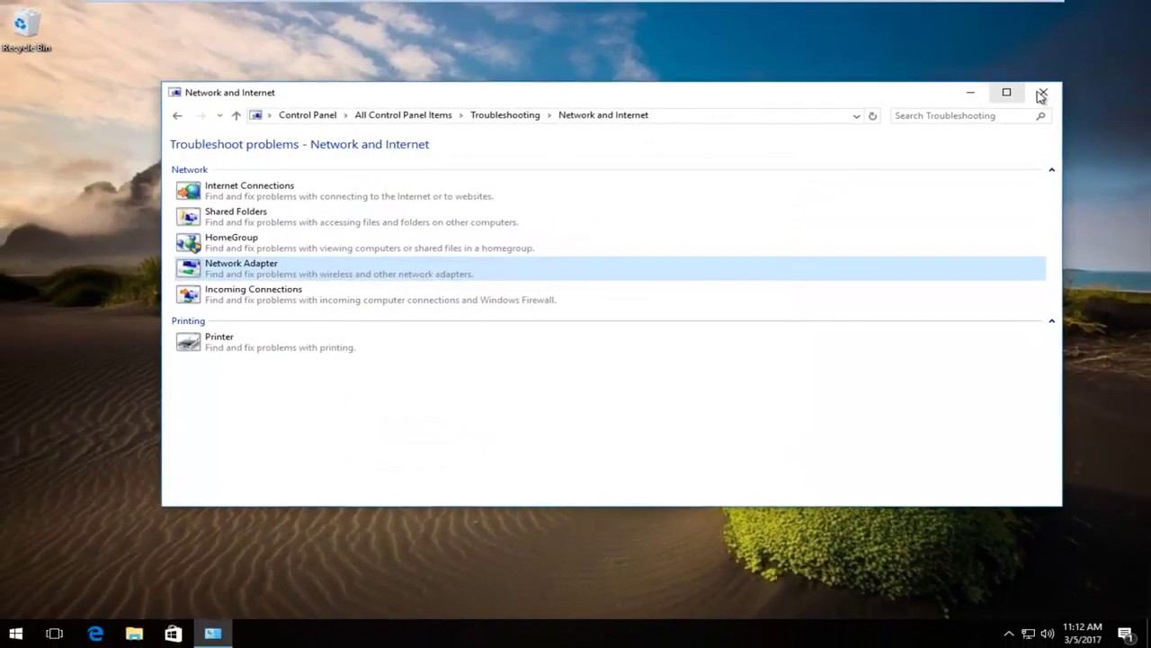
click(1044, 95)
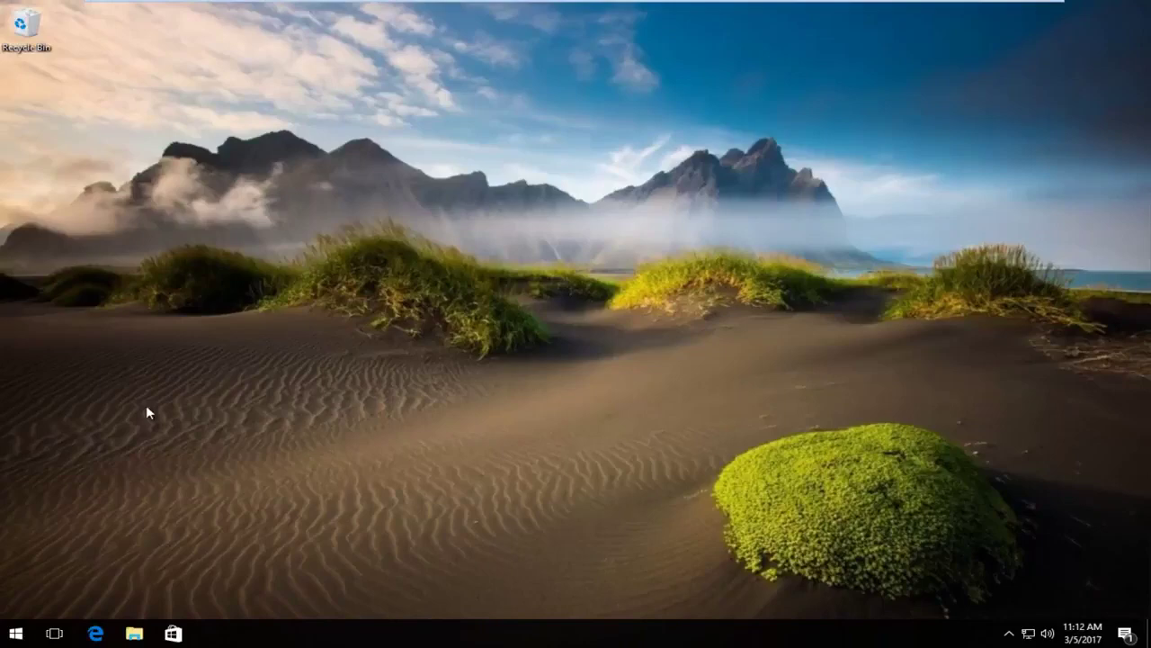
- Search for network connections and open the list of the computer's network adapters with nothing selected
click(18, 632)
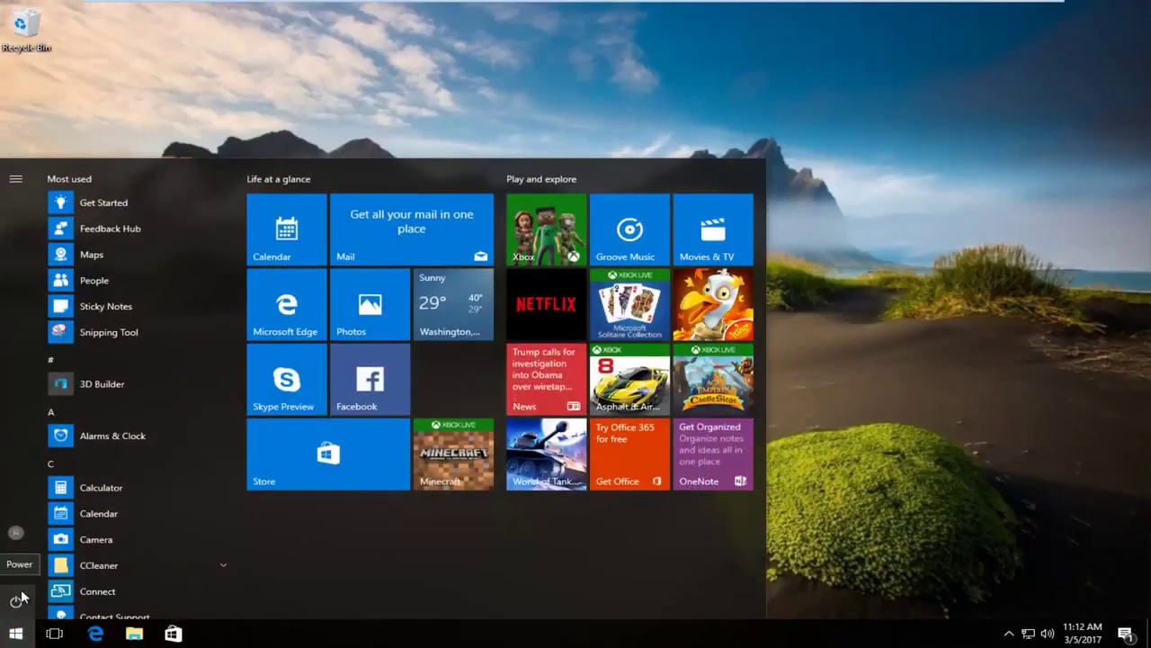
text(network connectio)
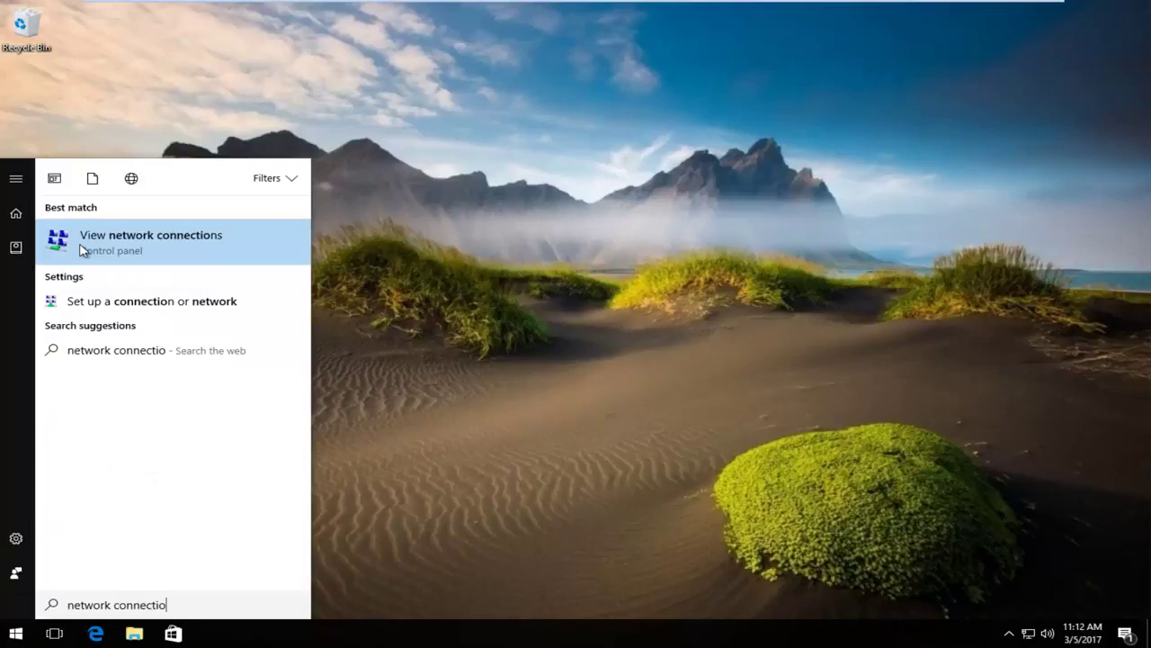
click(115, 253)
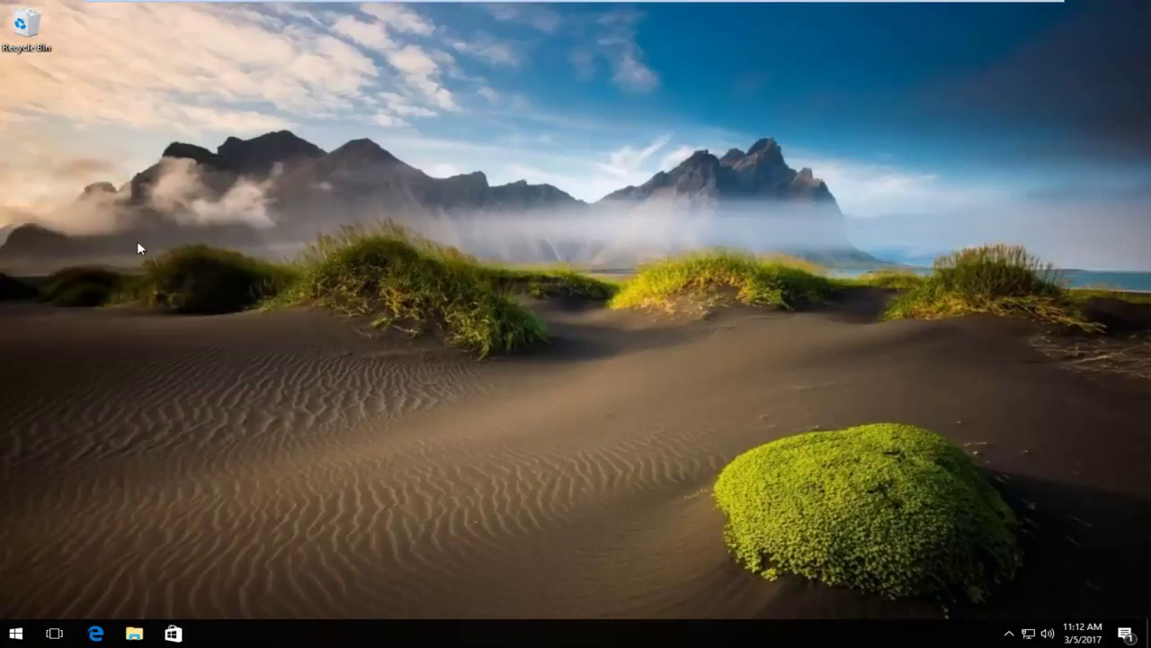
click(254, 178)
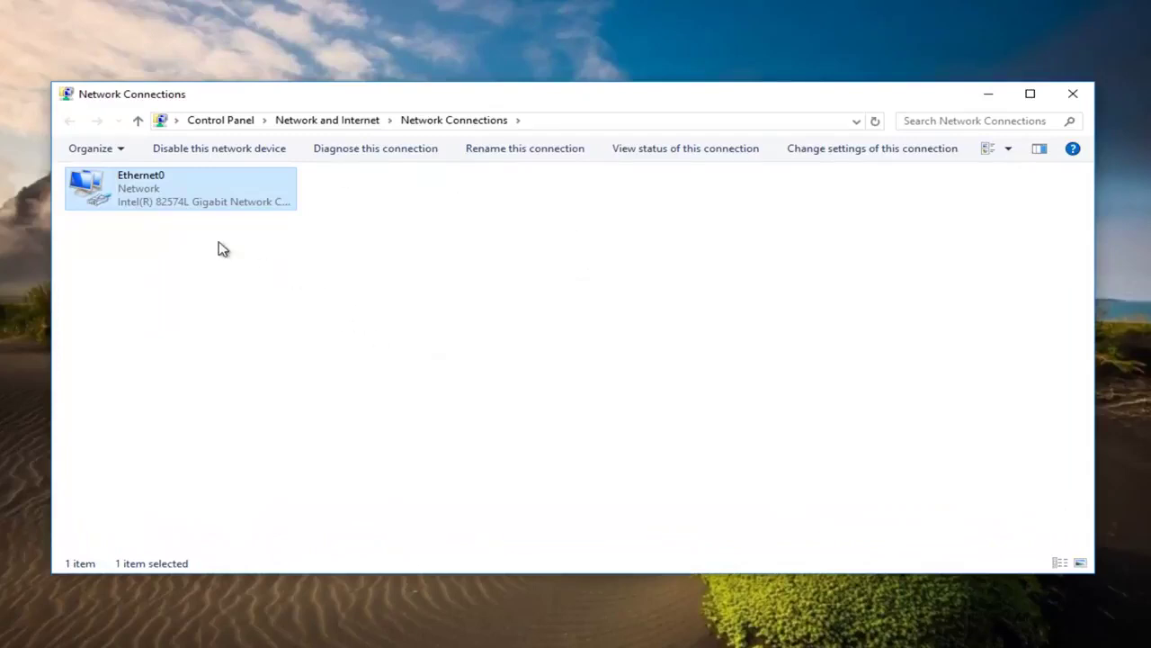
click(342, 263)
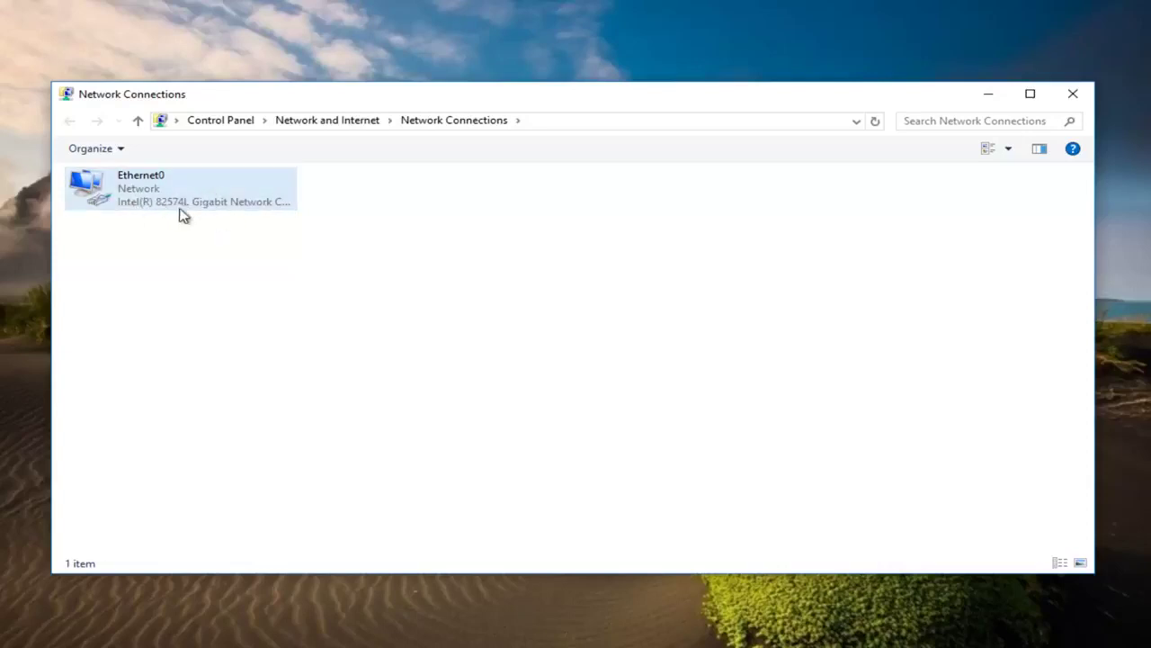
- Disable the Ethernet0 adapter and enable it again to restart the network connection
right_click(135, 191)
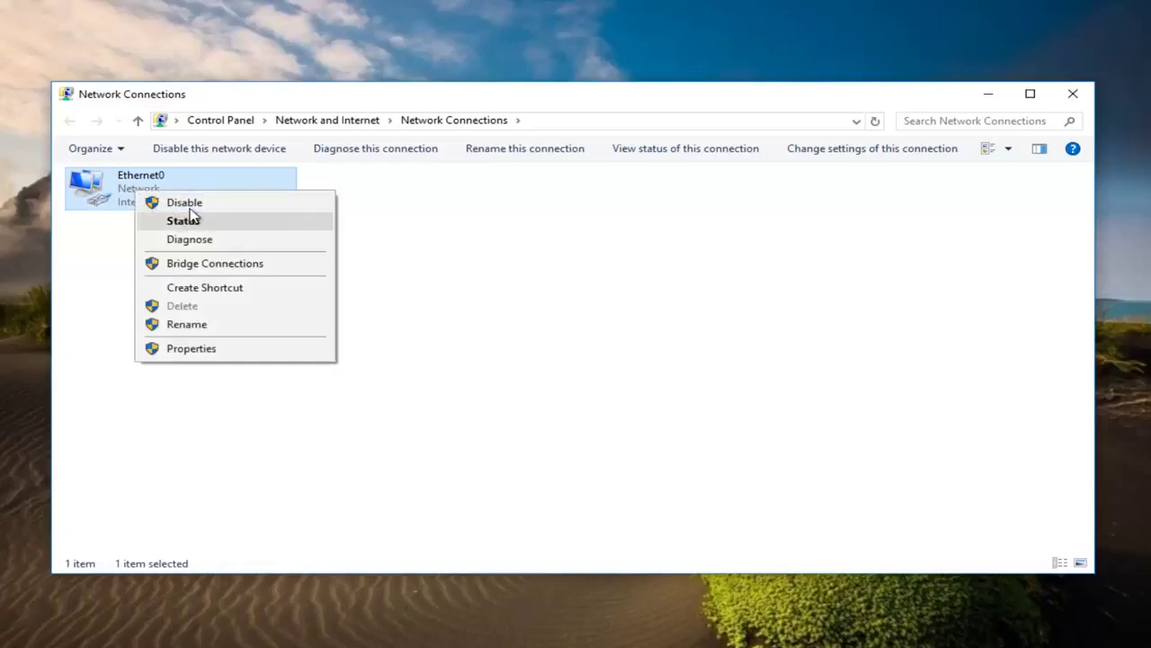
click(189, 210)
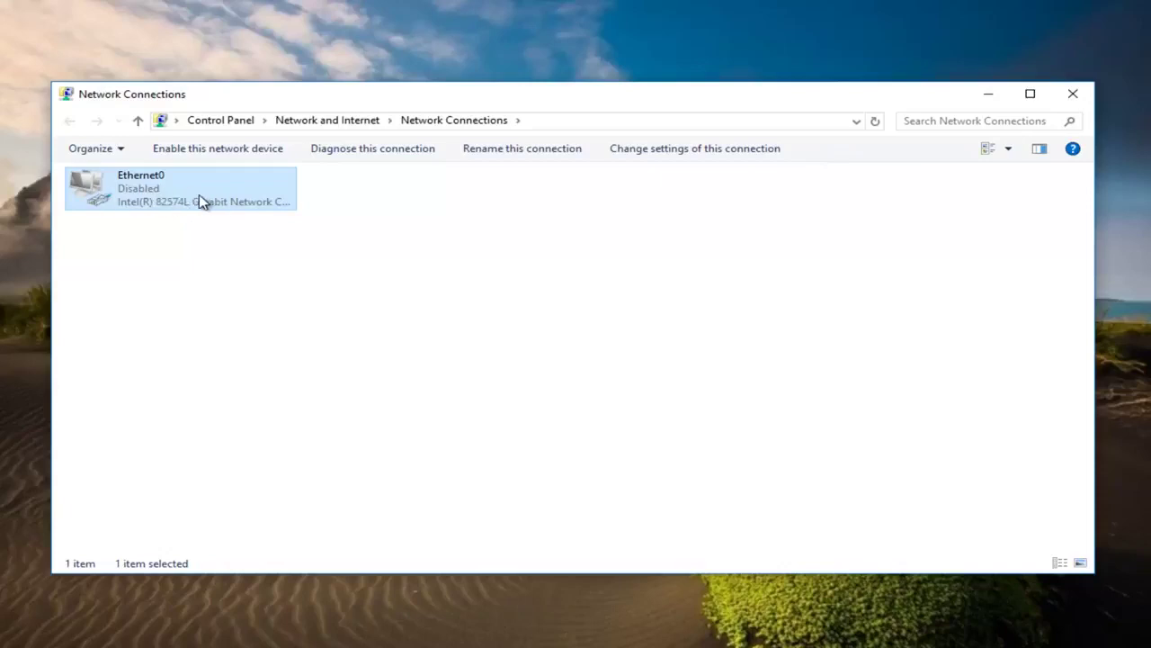
right_click(200, 202)
click(251, 210)
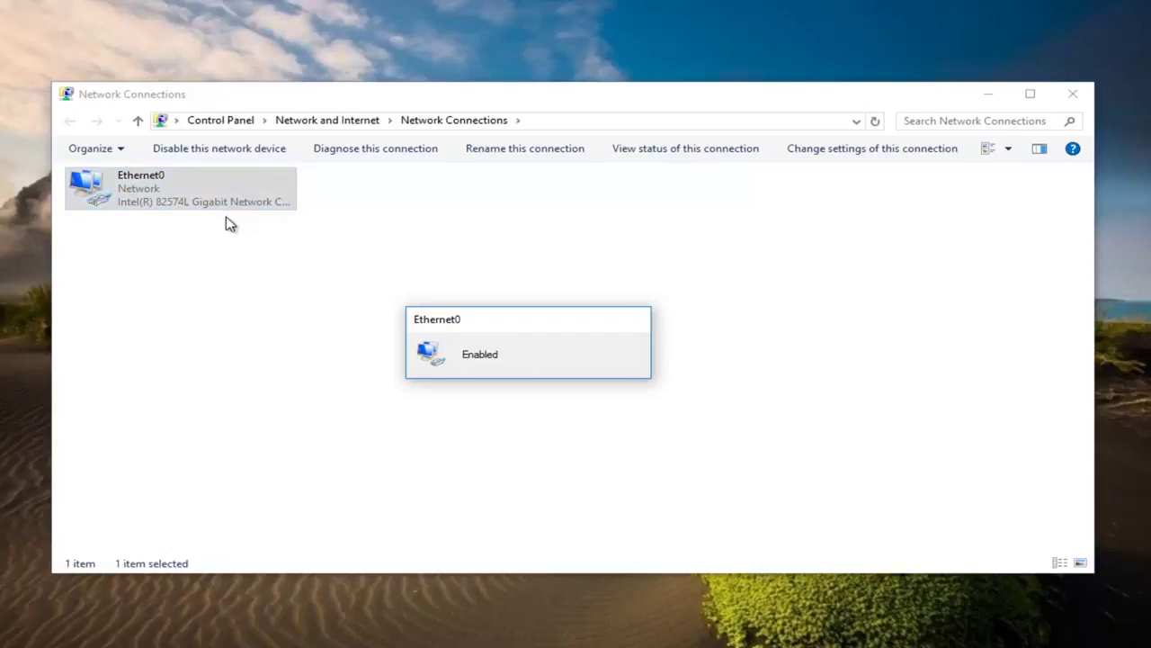
- Run Windows Network Diagnostics on the Ethernet0 adapter, close the troubleshooter and deselect the adapter
right_click(178, 190)
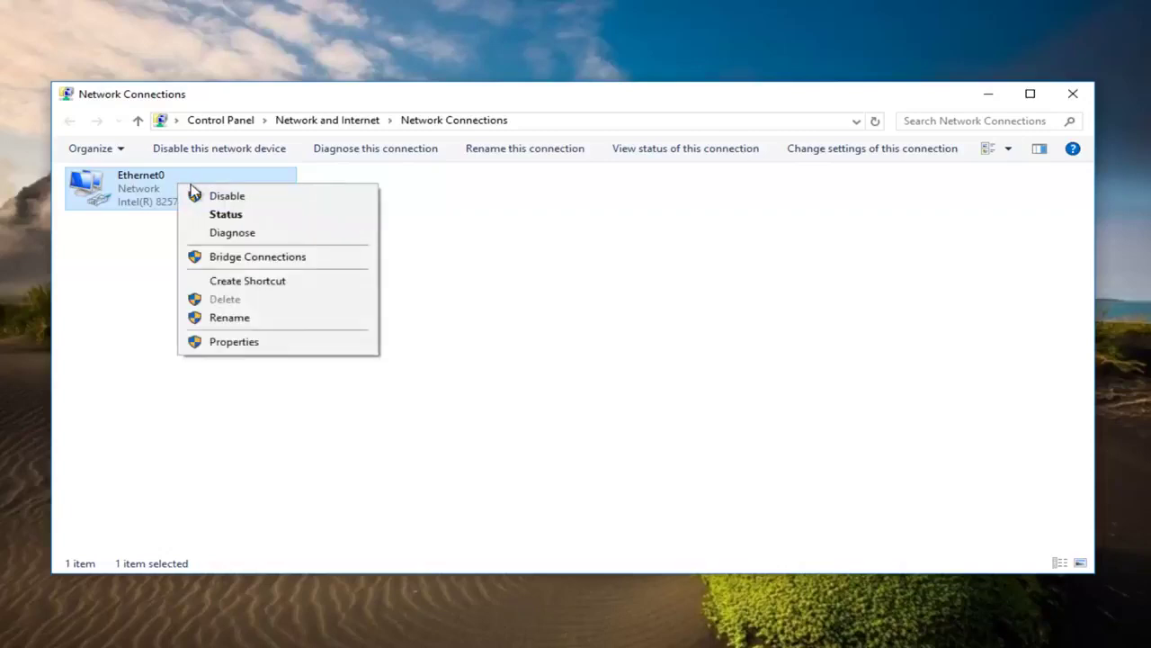
click(225, 235)
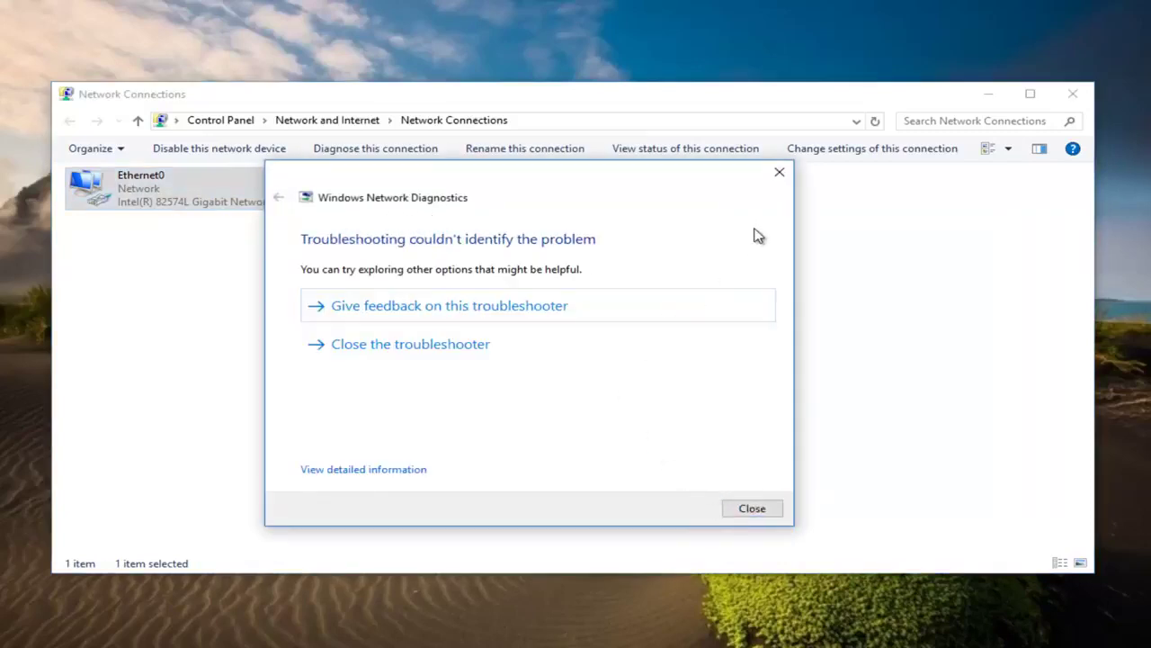
click(780, 180)
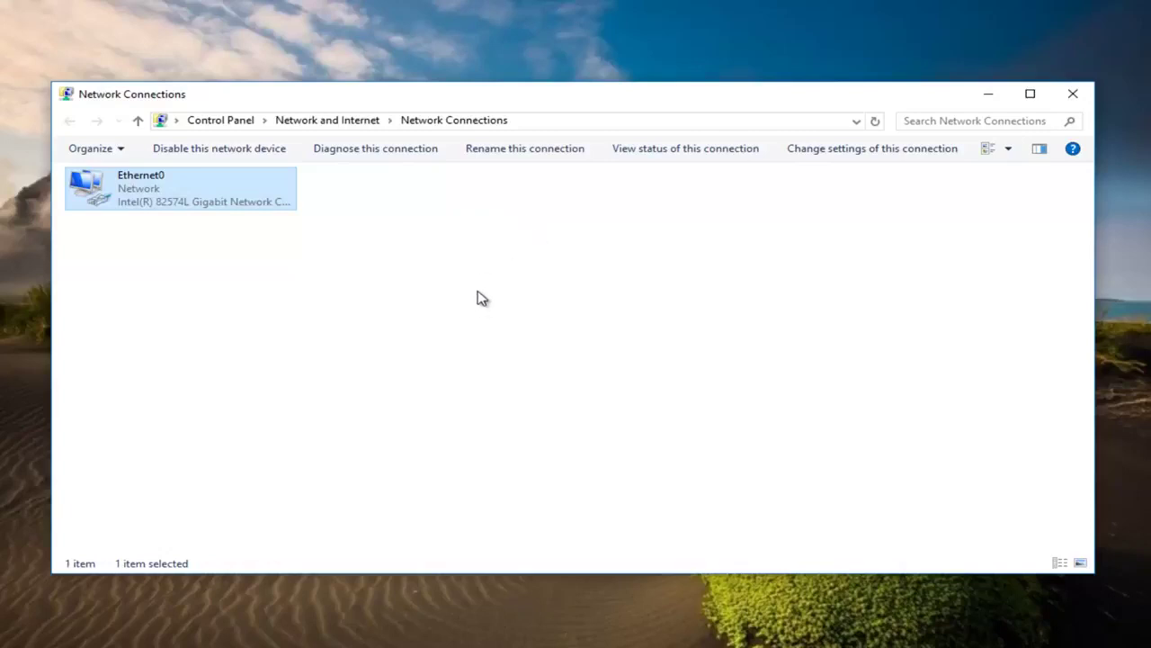
click(362, 278)
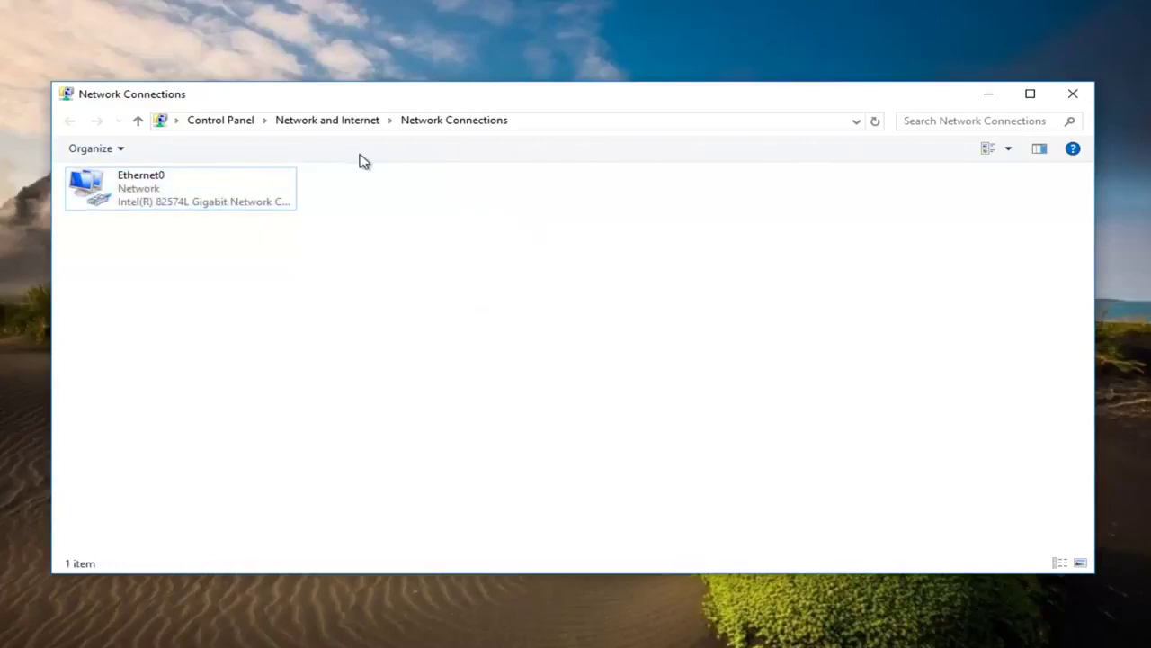